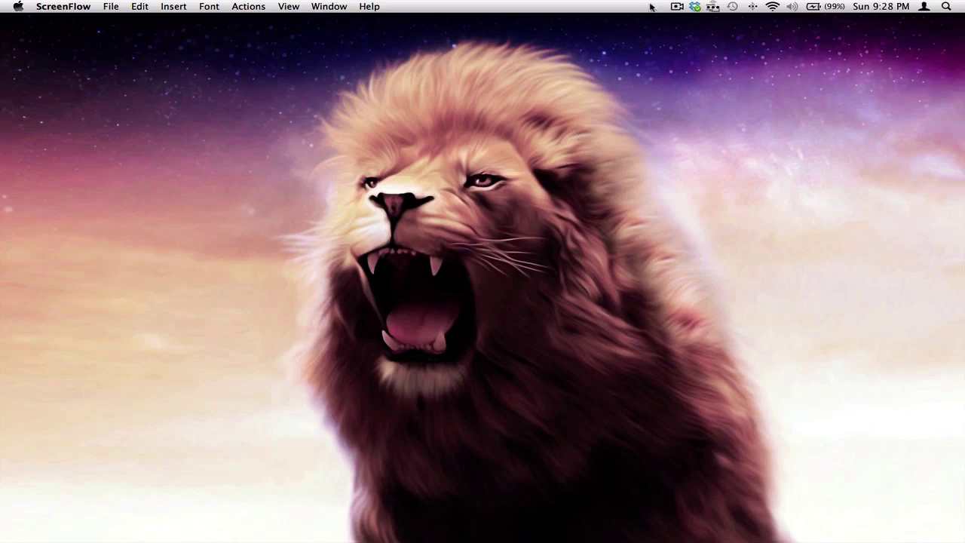
- Open Safari and load google.com from the address bar
mouse_move(563, 536)
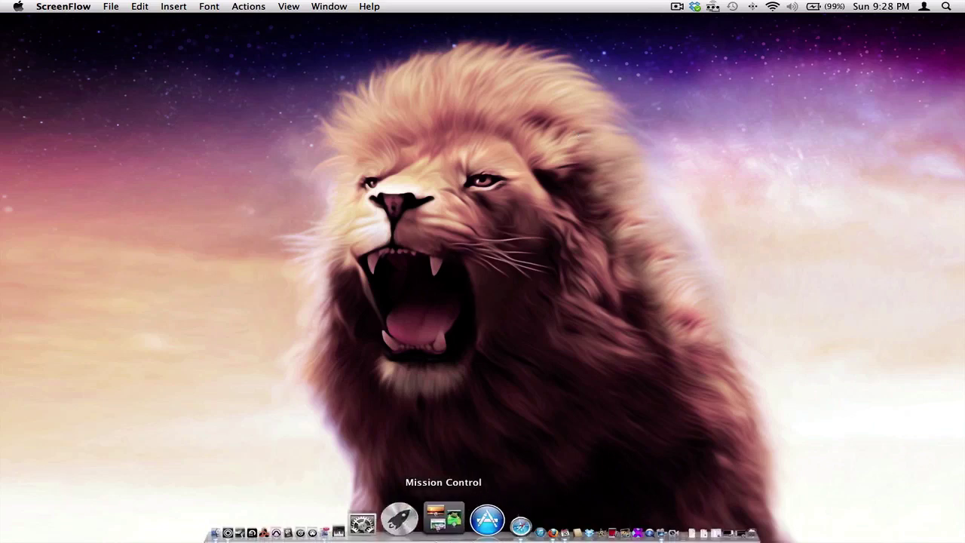
left_click(457, 520)
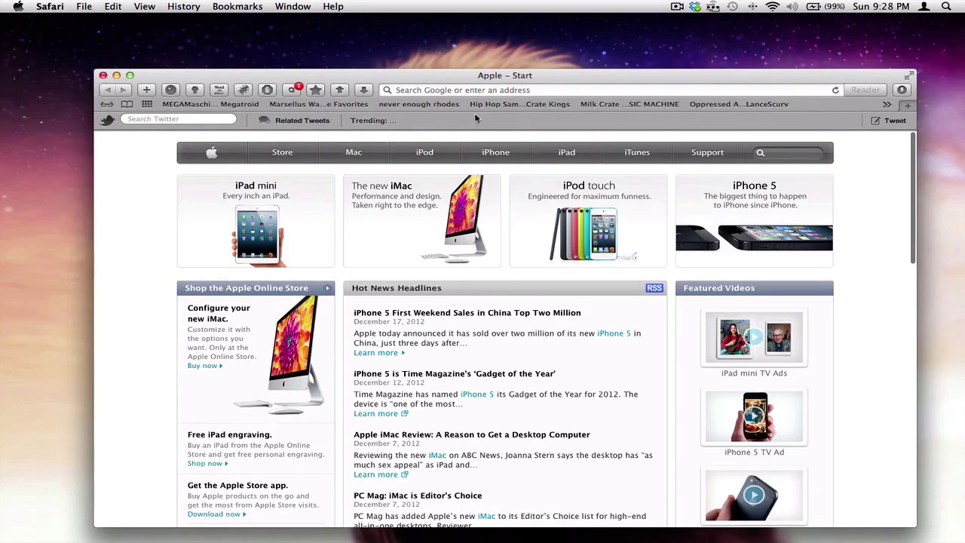
left_click(497, 91)
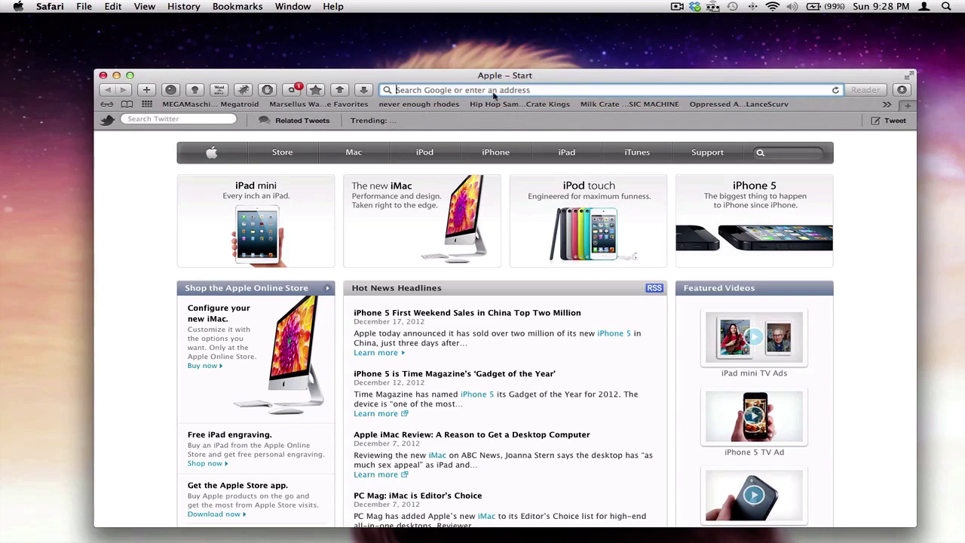
type("google.com")
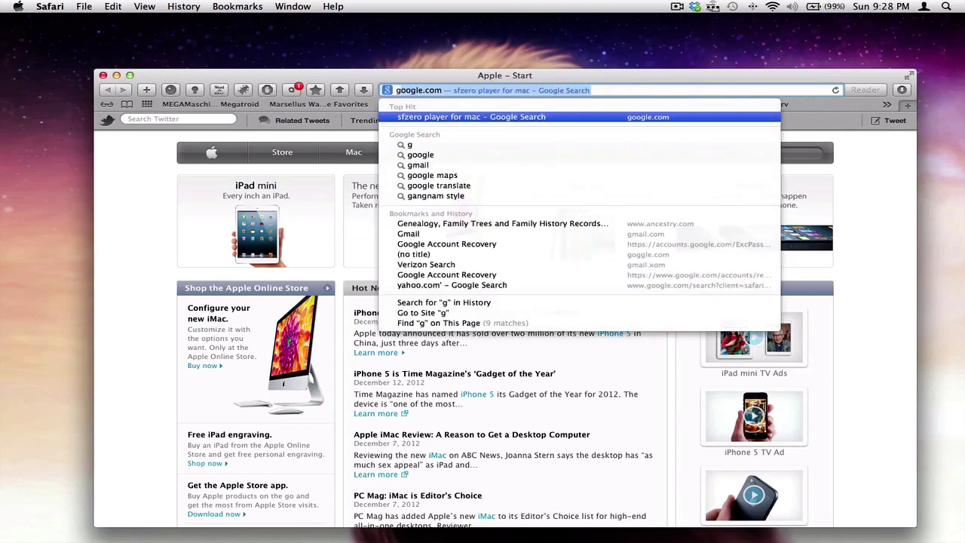
key("Return")
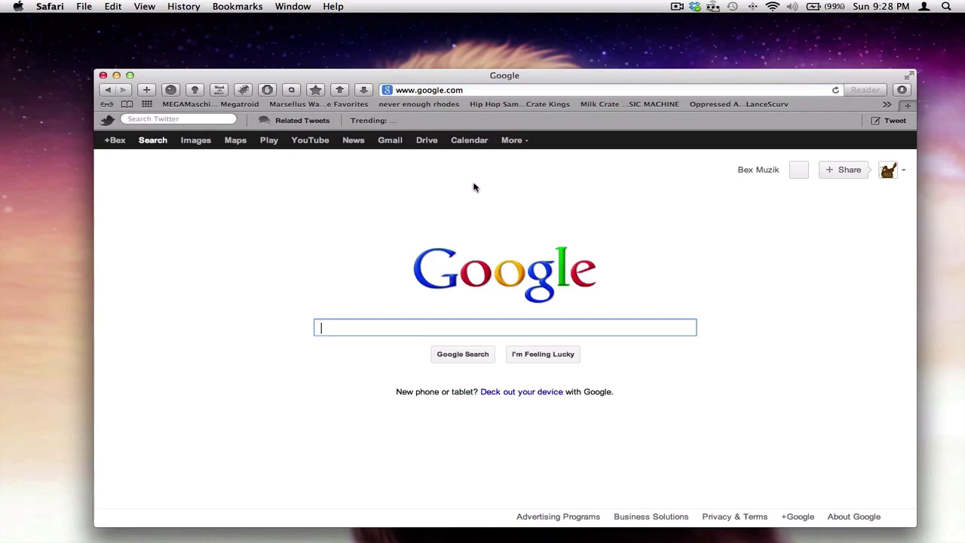
- Search Google for 'sfzero player mac' using the suggested query
type("sfzero")
key("Down")
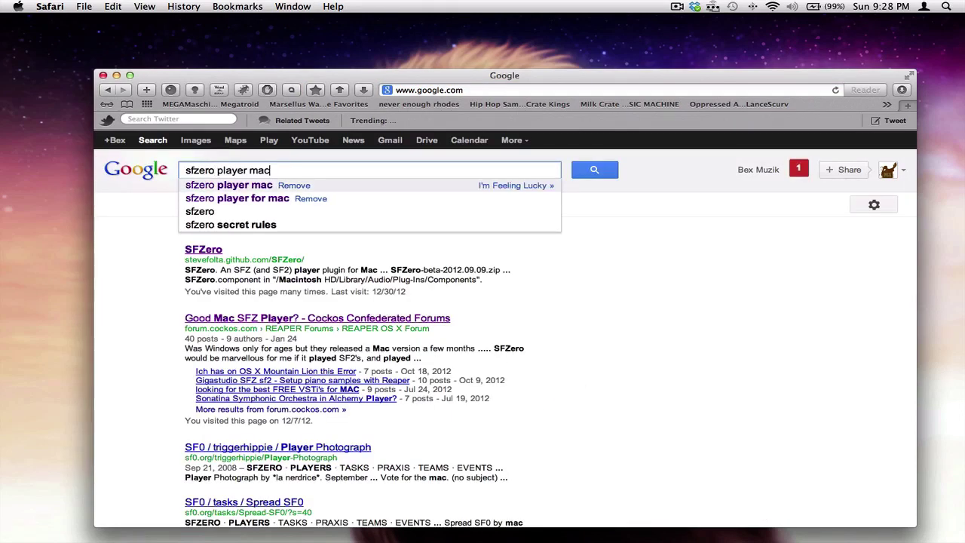
key("Return")
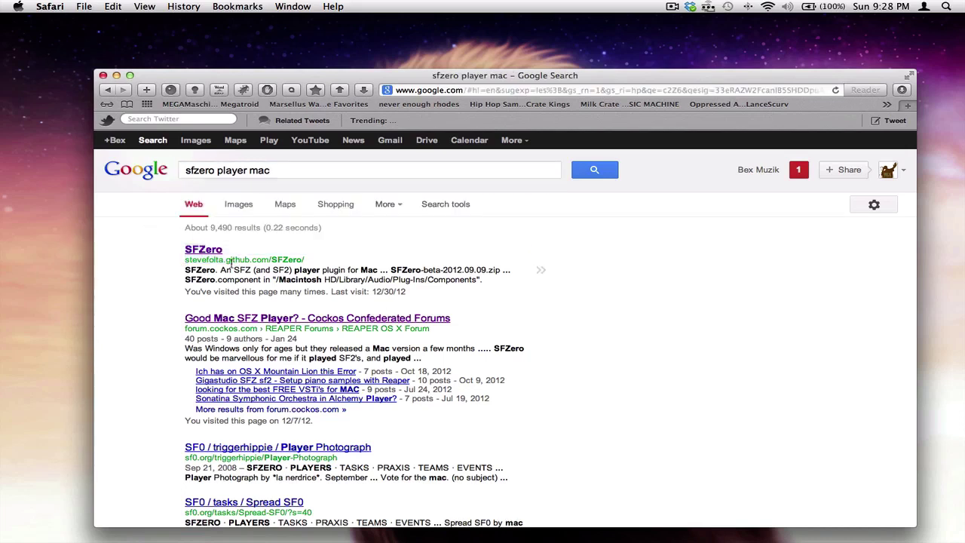
- Open the SFZero project page and highlight the 'Unzip that…' SFZero.component install instructions
left_click_drag(187, 262, 250, 262)
left_click(197, 262)
mouse_move(304, 260)
left_mouse_down()
mouse_move(186, 260)
mouse_move(318, 261)
left_mouse_up()
left_click(188, 251)
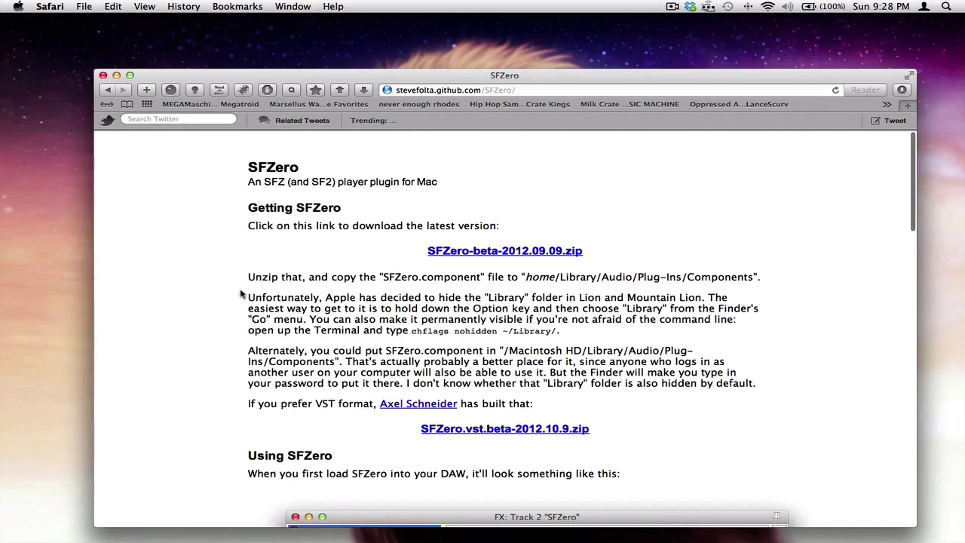
left_click_drag(246, 276, 728, 394)
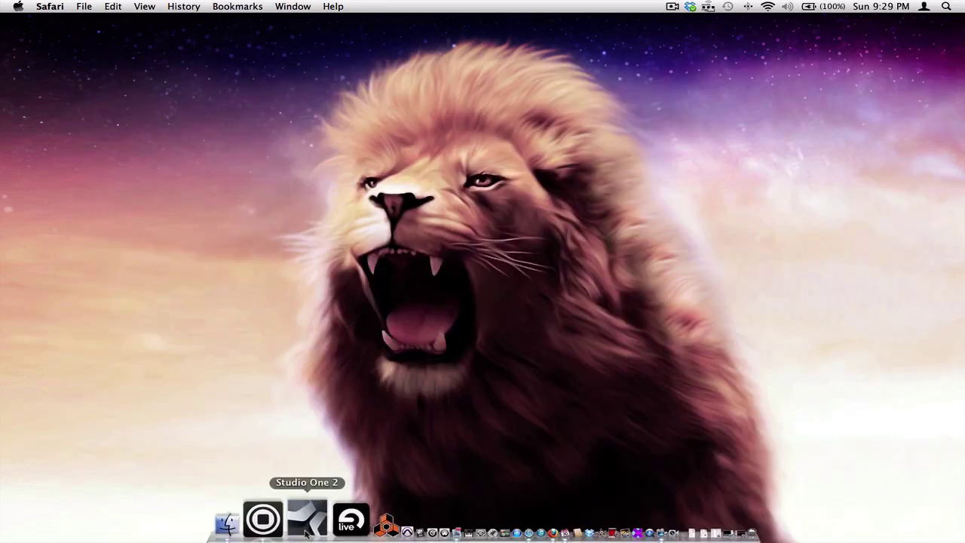
- Bring Maschine's New Project window forward, close the floating SFZero window, and show the Maschine menu
left_click(298, 529)
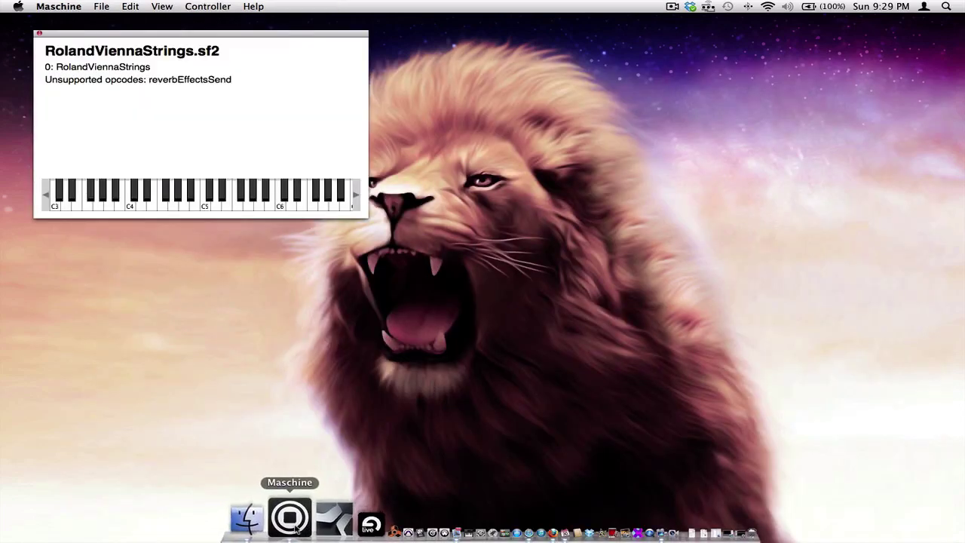
right_click(296, 530)
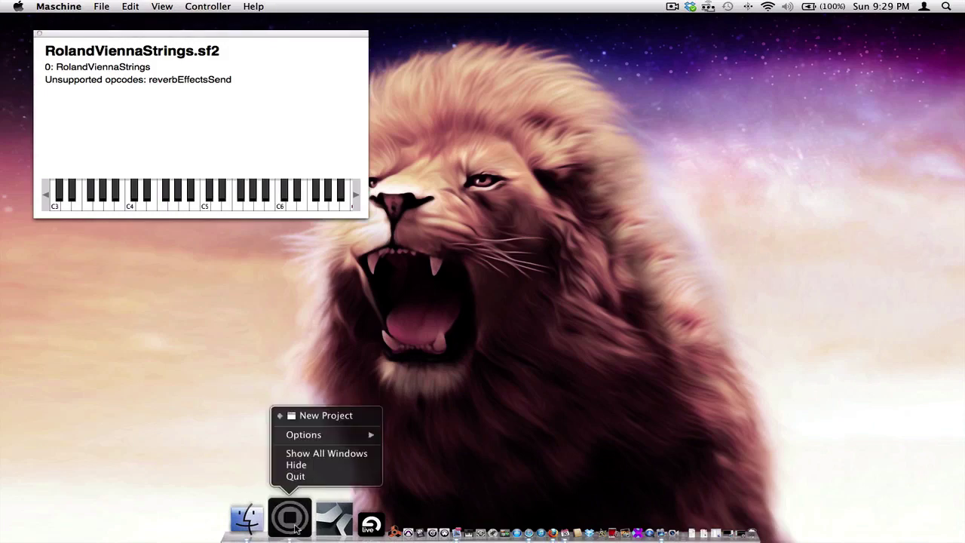
left_click(329, 454)
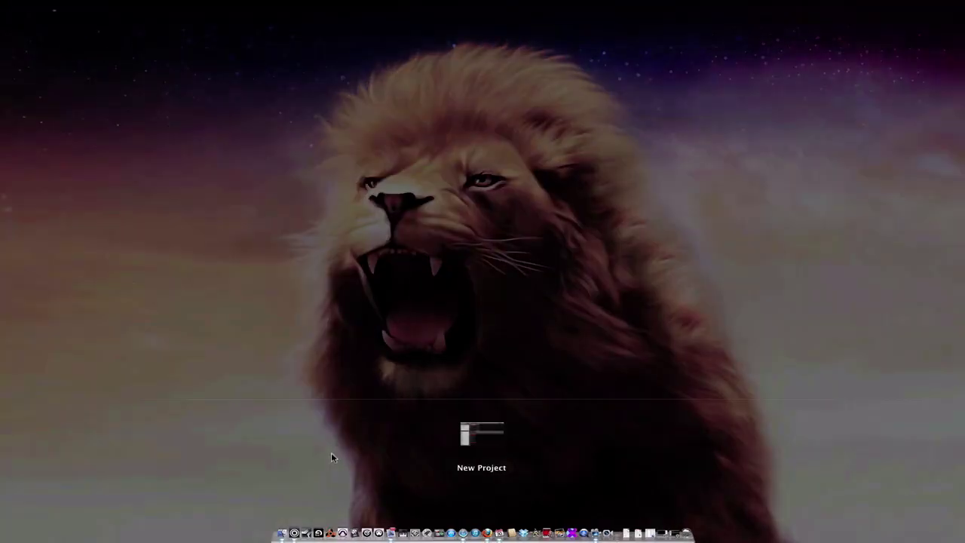
left_click(471, 432)
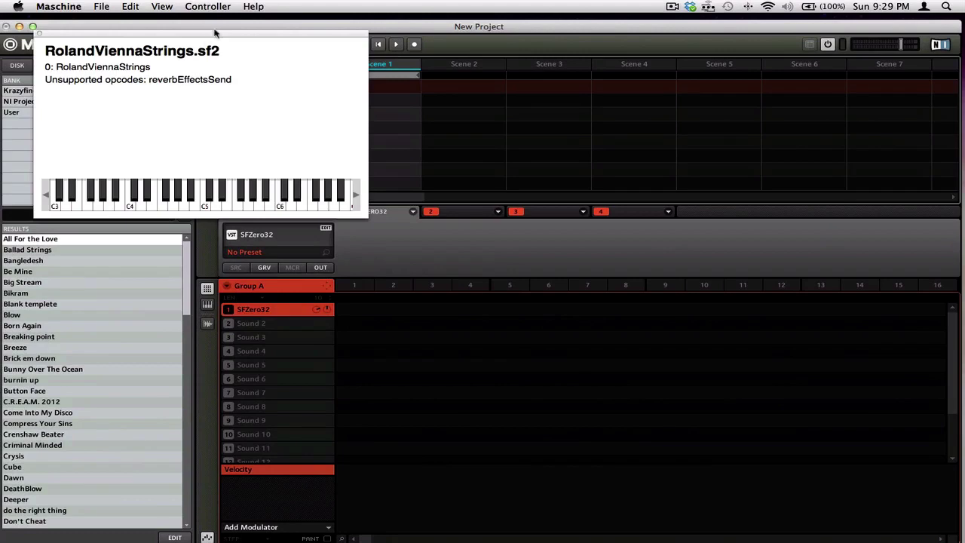
left_click(291, 241)
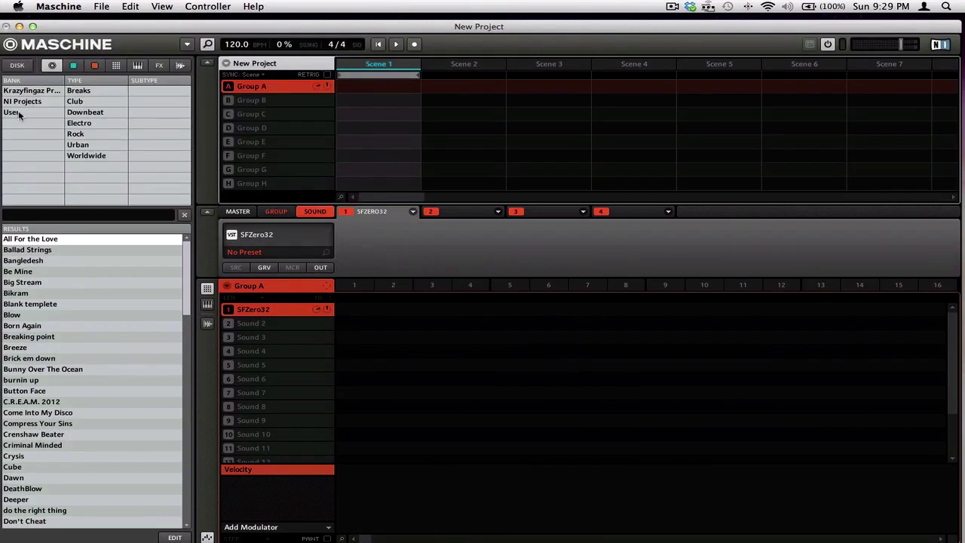
left_click(65, 6)
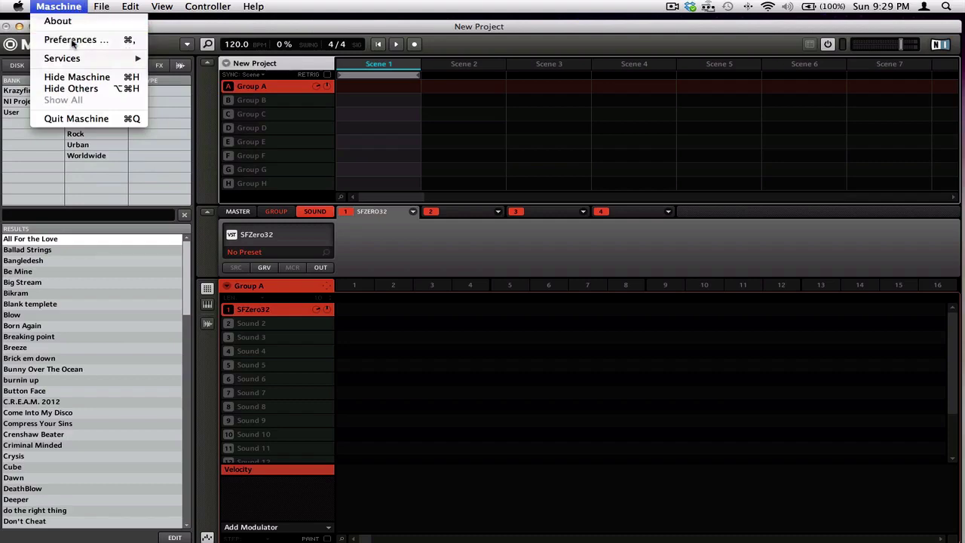
left_click(74, 39)
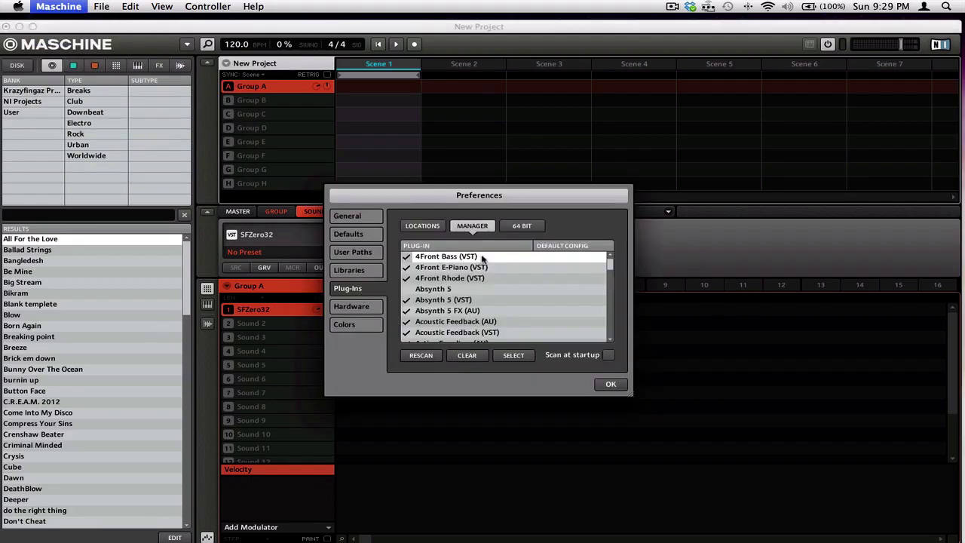
scroll(454, 299, "down", 3)
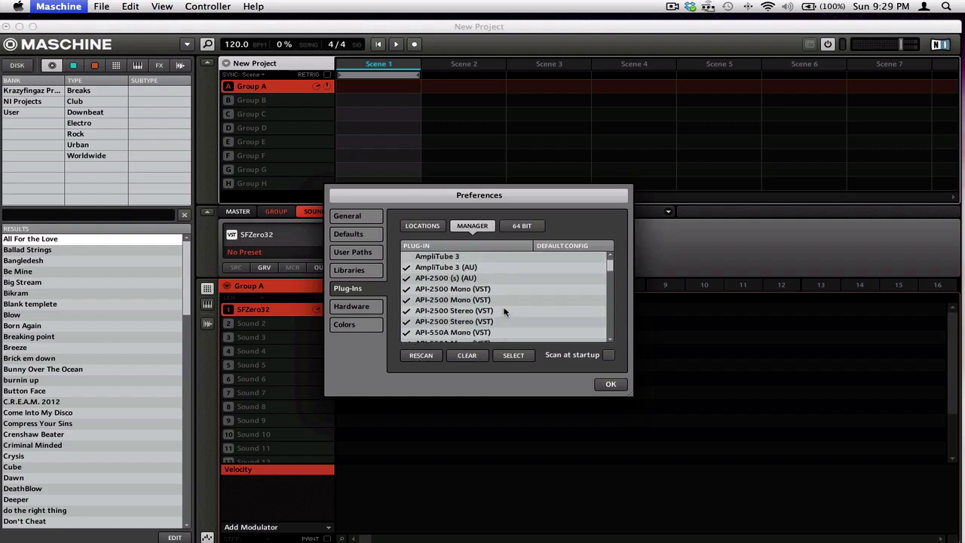
scroll(504, 312, "down", 15)
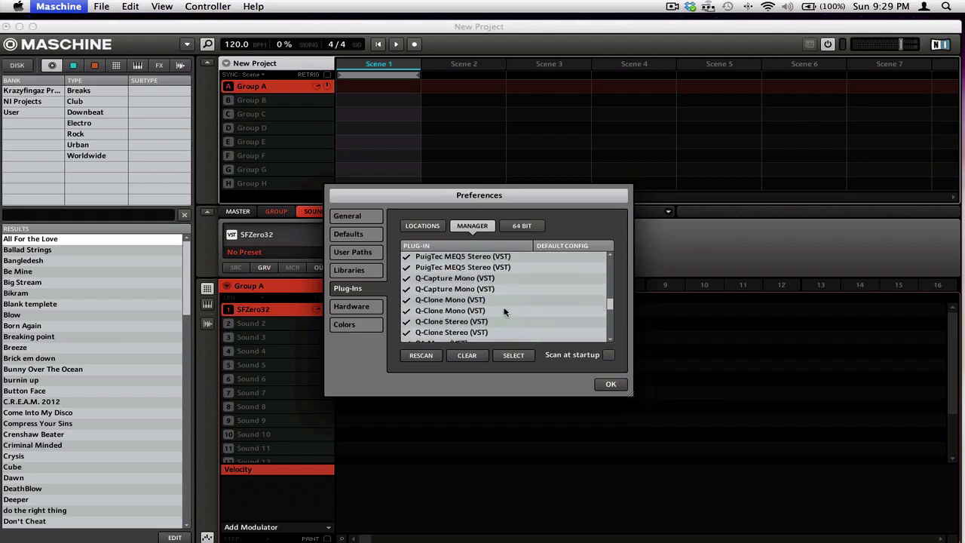
scroll(505, 311, "down", 6)
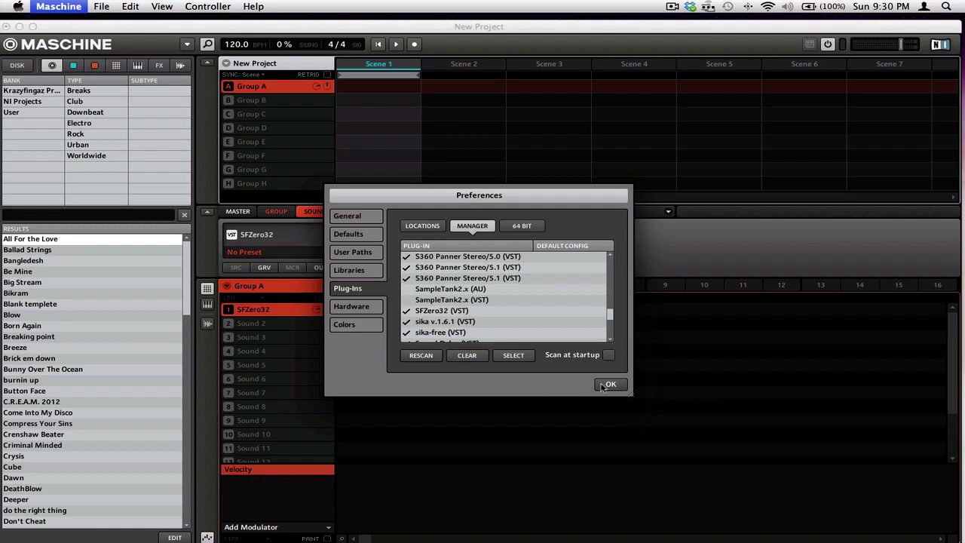
left_click(610, 384)
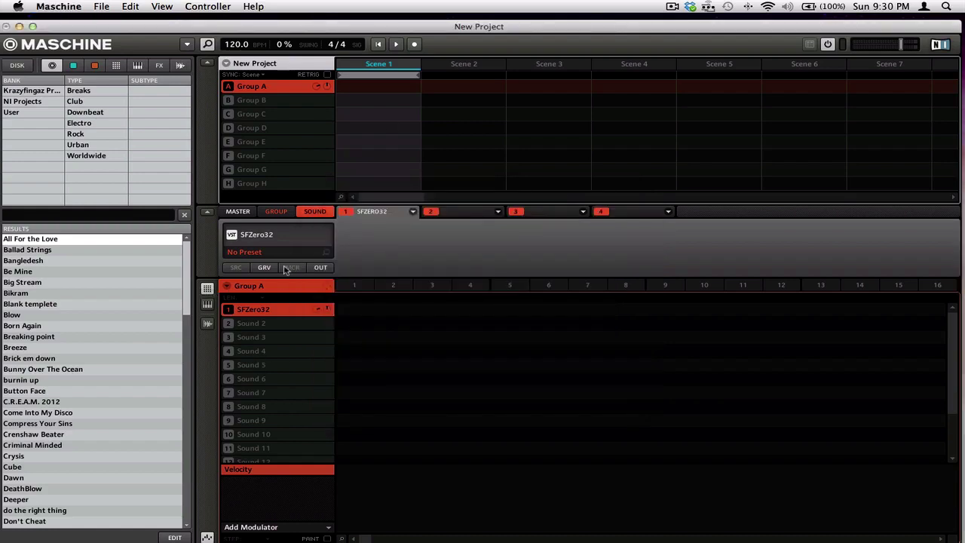
- Load the SFZero32 plug-in onto sound slot 1, opening its RolandViennaStrings.sf2 window
mouse_move(330, 240)
left_click(414, 212)
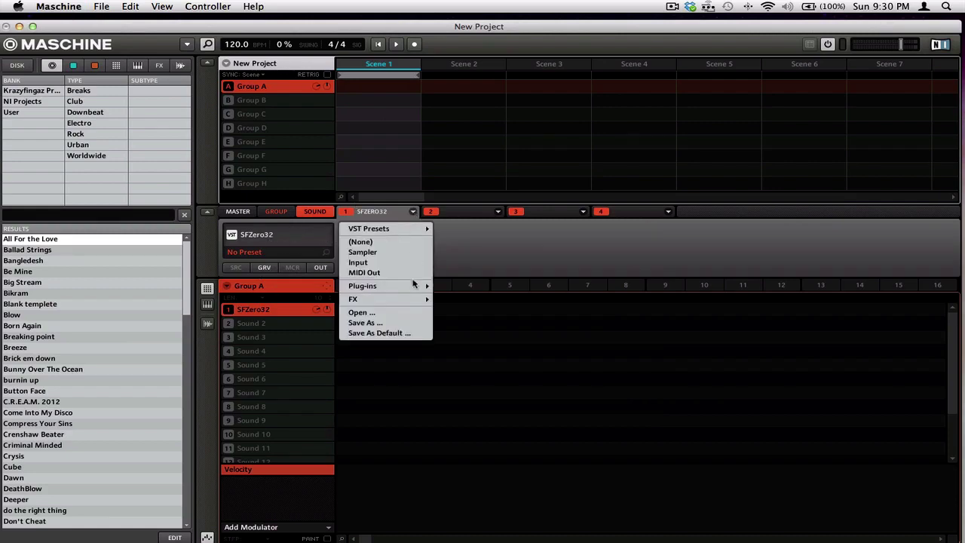
mouse_move(415, 290)
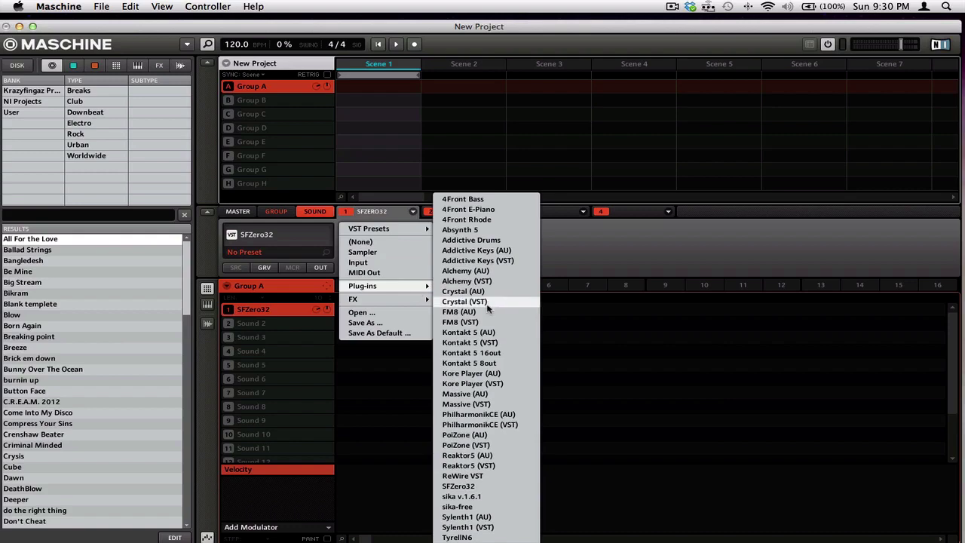
left_click(481, 489)
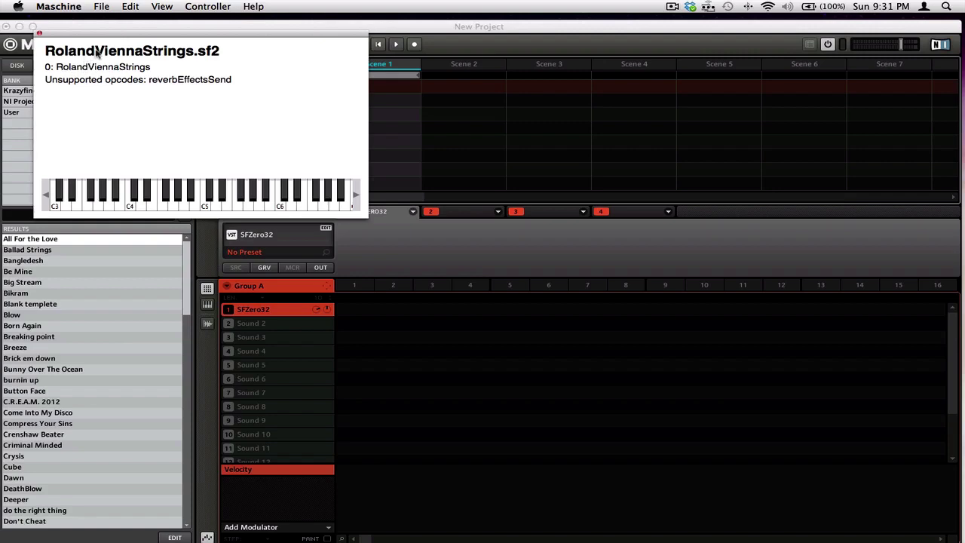
- Browse CrystalSoundFonts, play a note near C5, cancel the file change, and close SFZero32
left_click(97, 52)
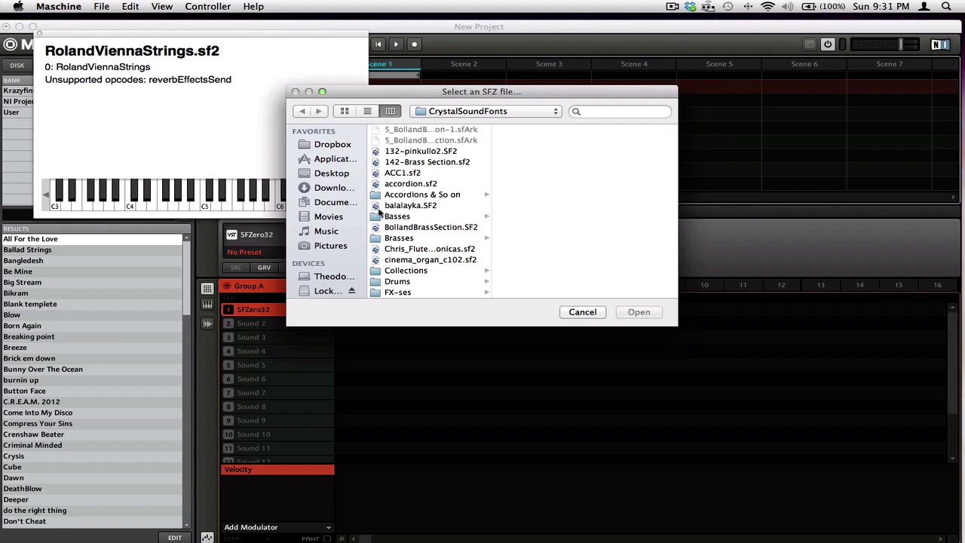
scroll(414, 165, "down", 5)
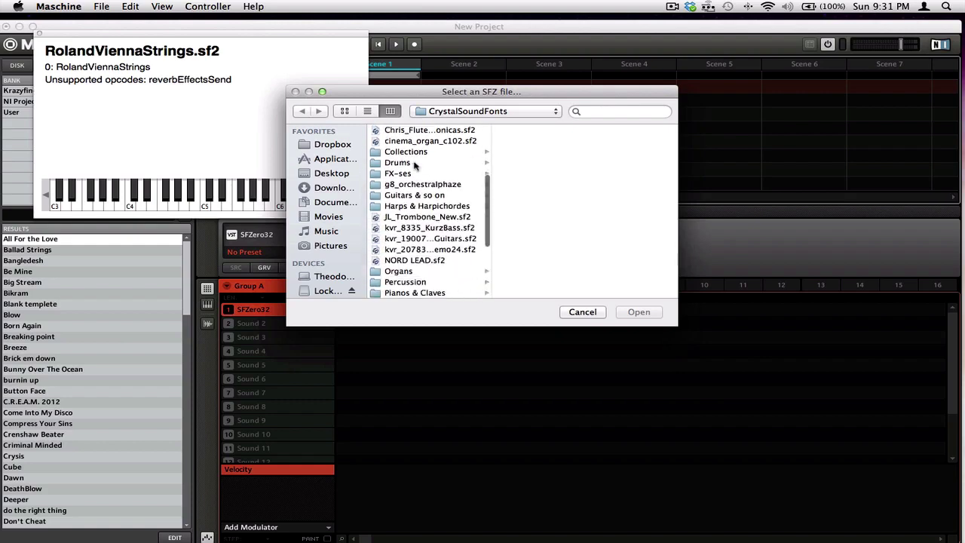
scroll(414, 166, "down", 5)
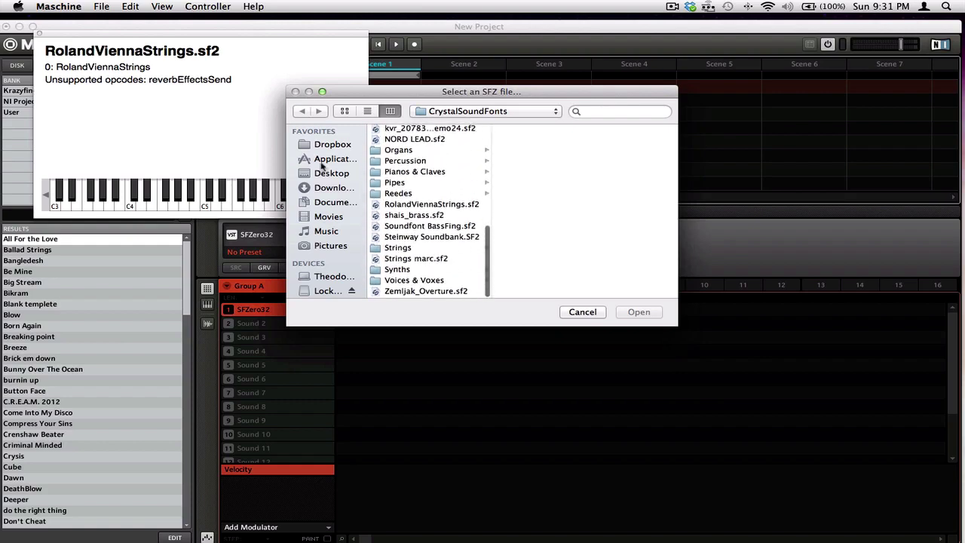
scroll(434, 187, "up", 10)
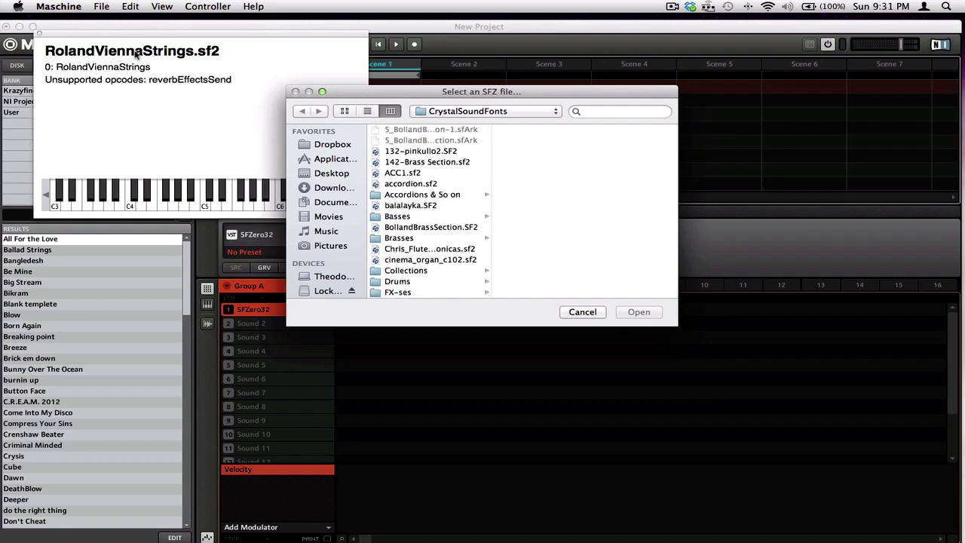
left_click(215, 205)
scroll(431, 248, "down", 4)
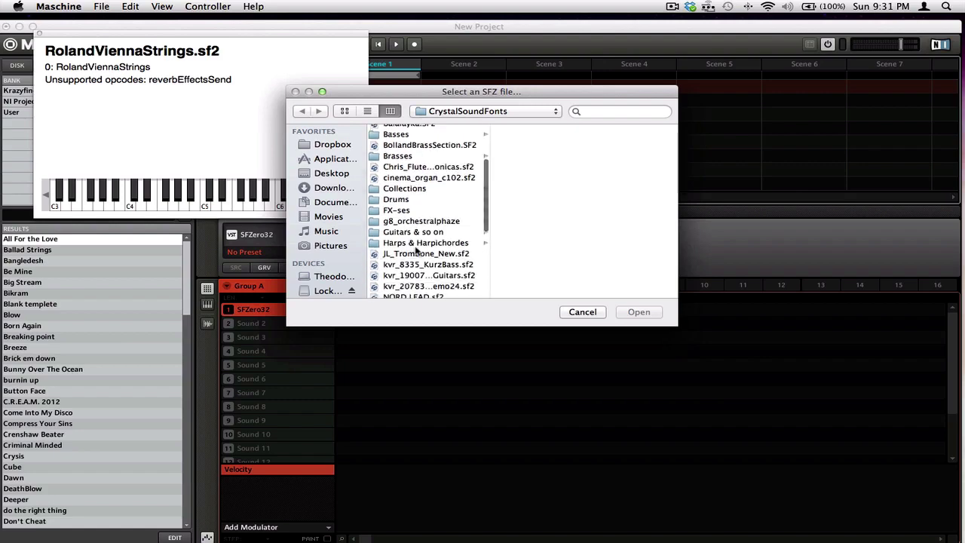
left_click(582, 313)
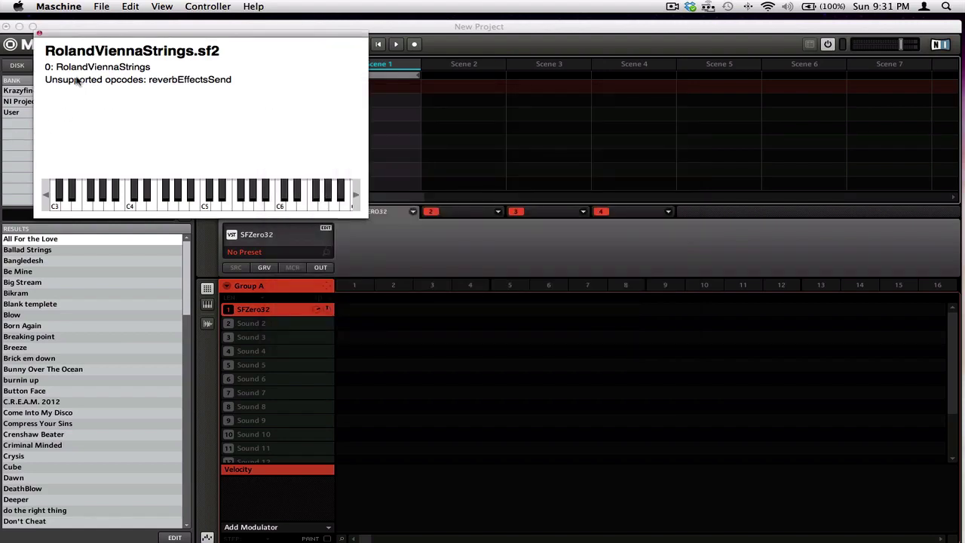
key("super+w")
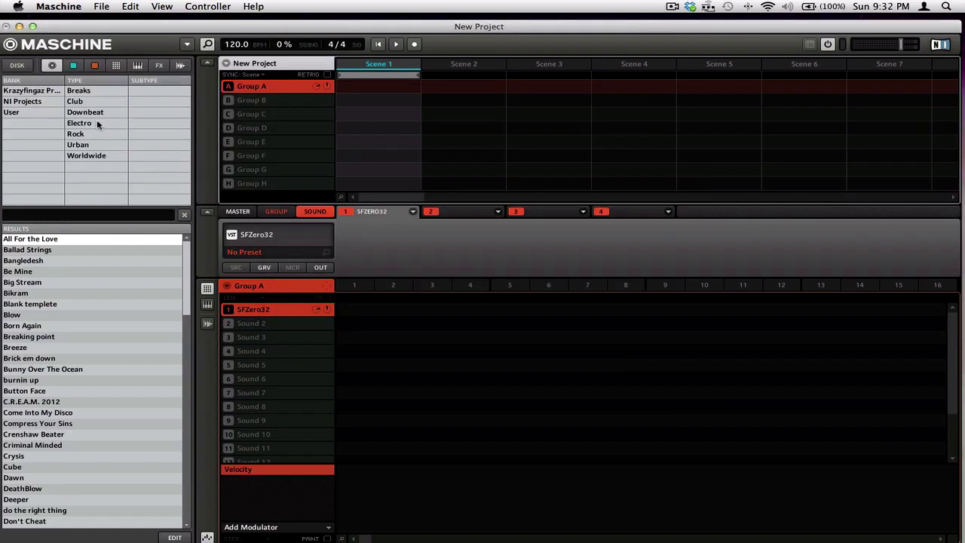